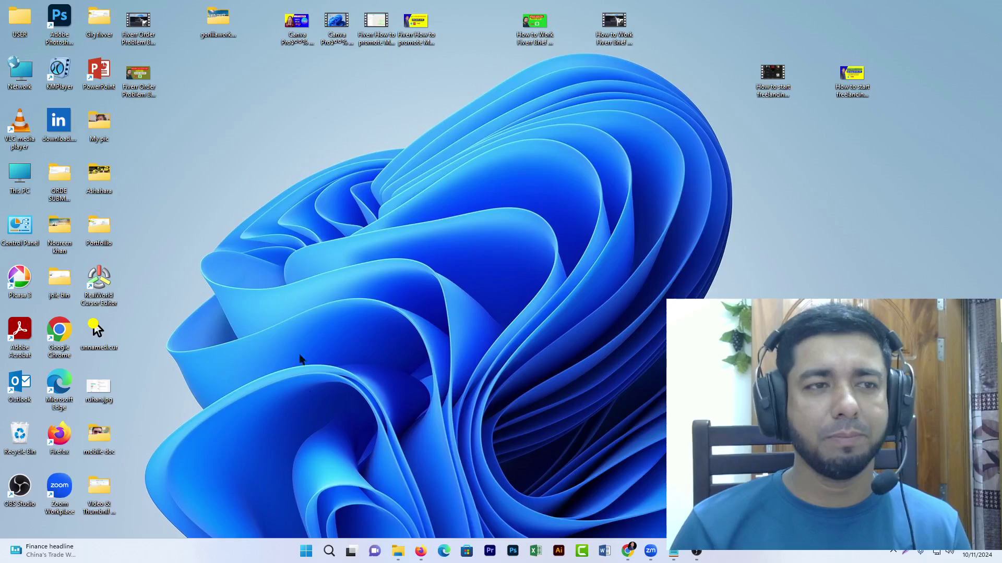
# Switch to Fiverr in Chrome and open the priority order due Oct 27 from the orders list
pyautogui.click(629, 551)
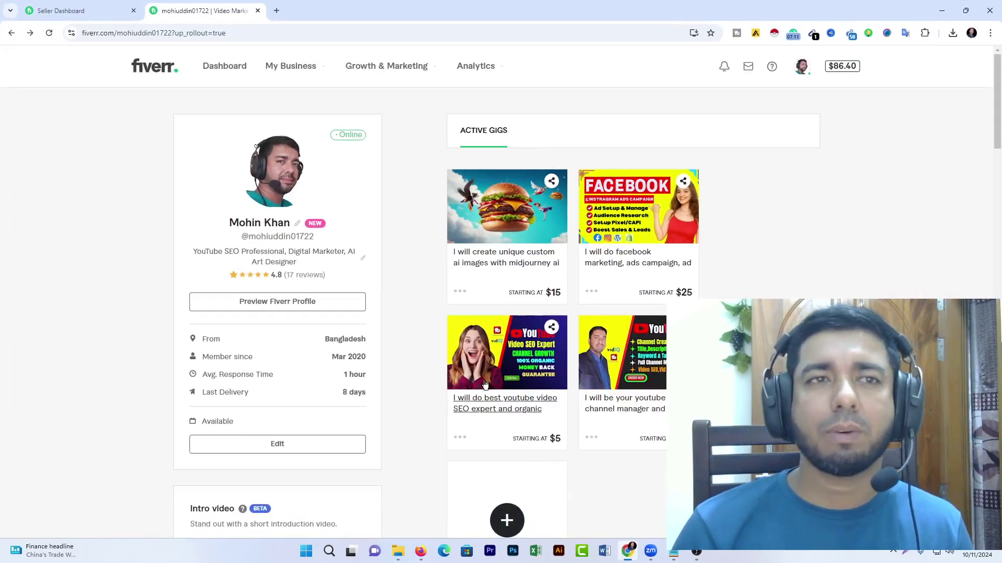
pyautogui.click(300, 68)
pyautogui.click(296, 95)
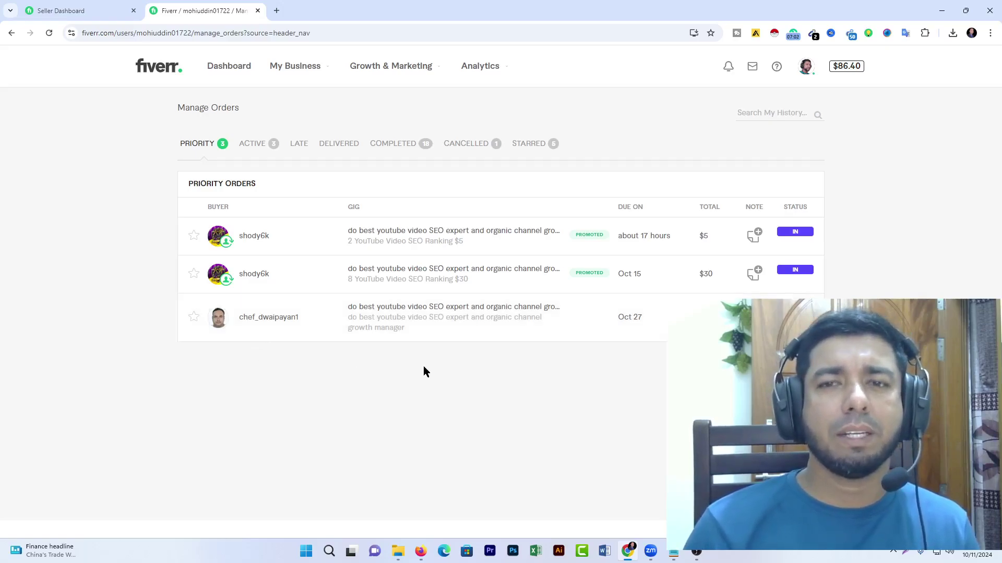
pyautogui.click(427, 308)
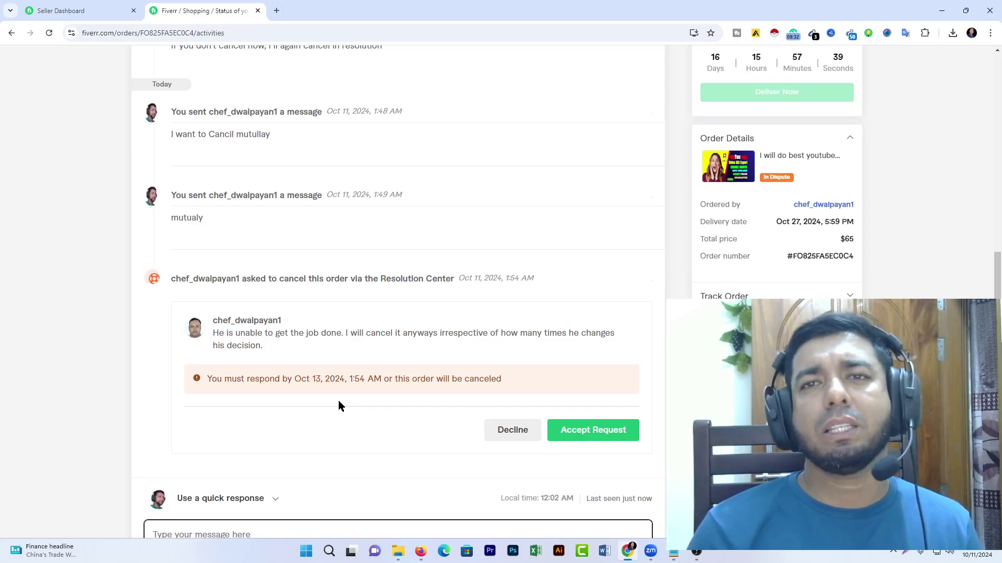
# Decline the buyer's request to cancel the order
pyautogui.scroll(-1, 338, 402)
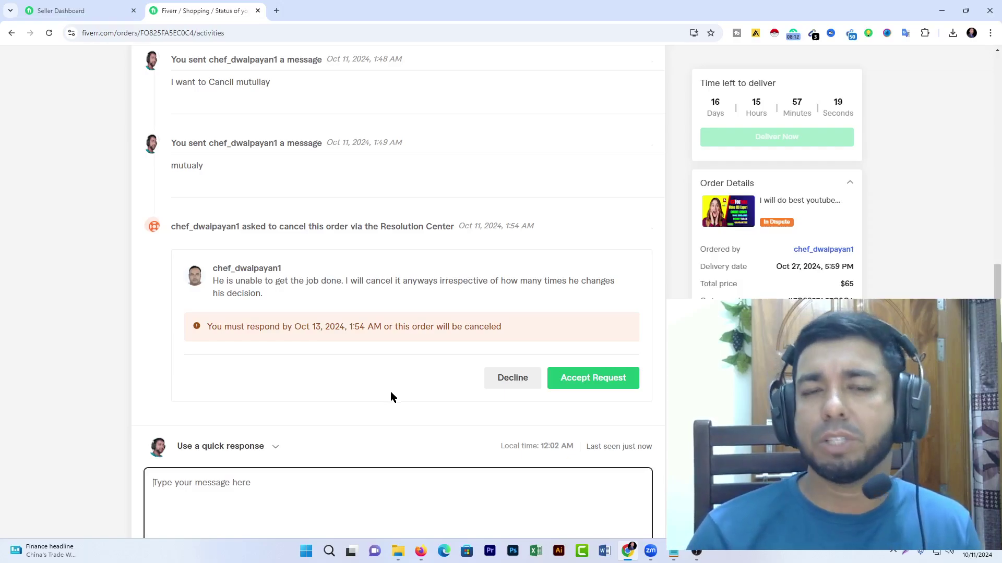
pyautogui.click(512, 379)
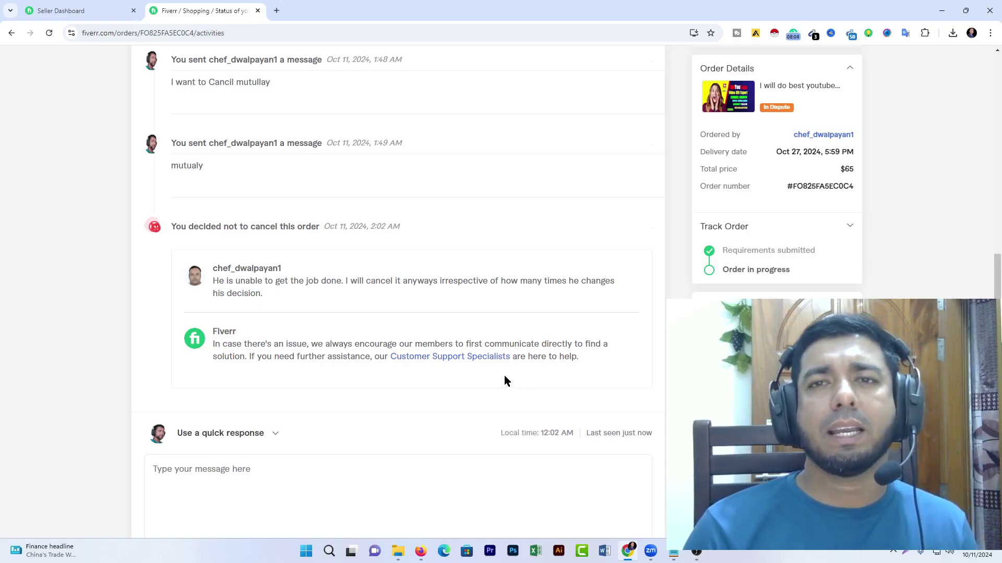
# Open Fiverr's Help & Support site from the order page and go to its Selling on Fiverr category
pyautogui.scroll(7, 505, 379)
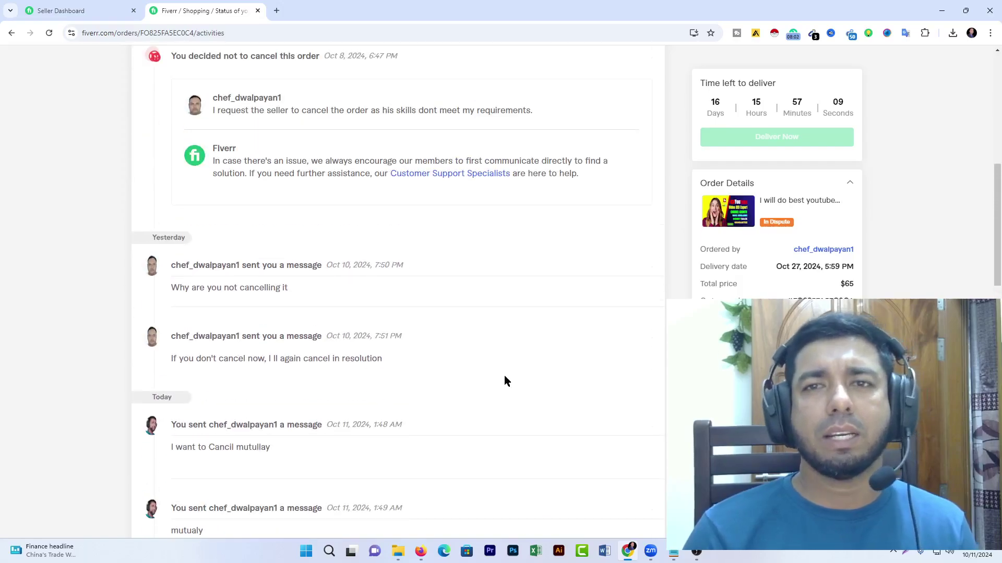
pyautogui.scroll(3, 504, 381)
pyautogui.scroll(4, 504, 381)
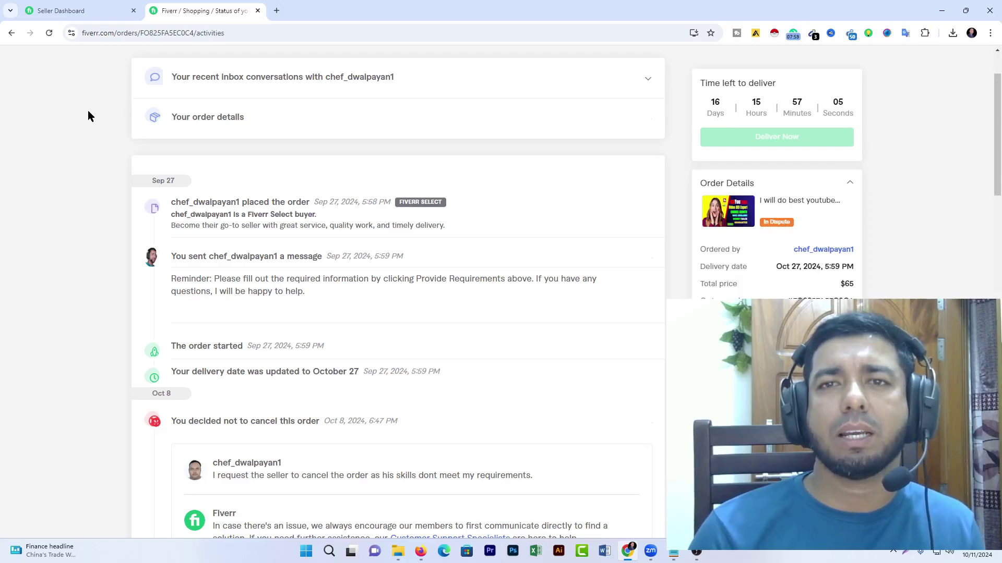
pyautogui.scroll(-5, 90, 113)
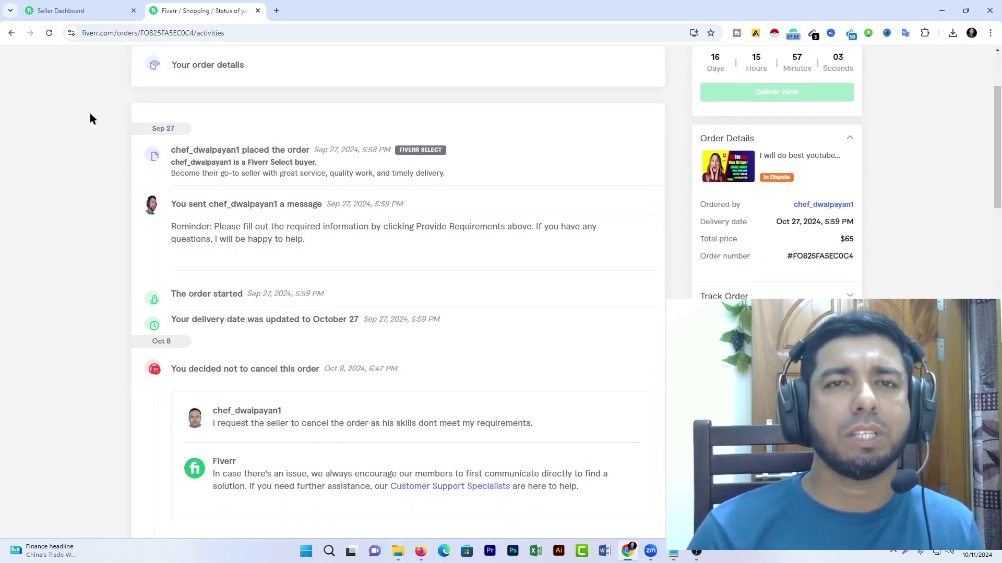
pyautogui.scroll(-15, 90, 113)
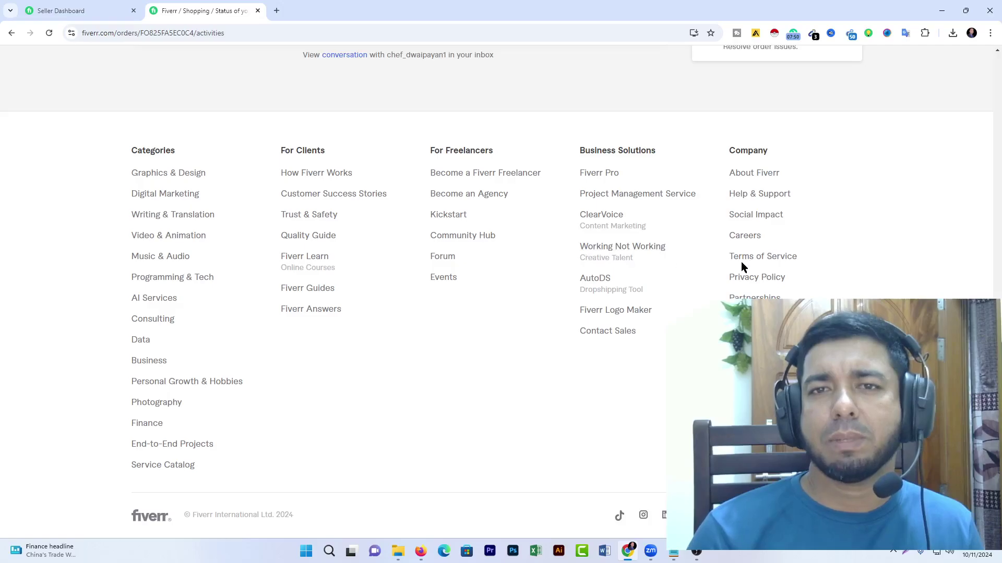
pyautogui.click(760, 194)
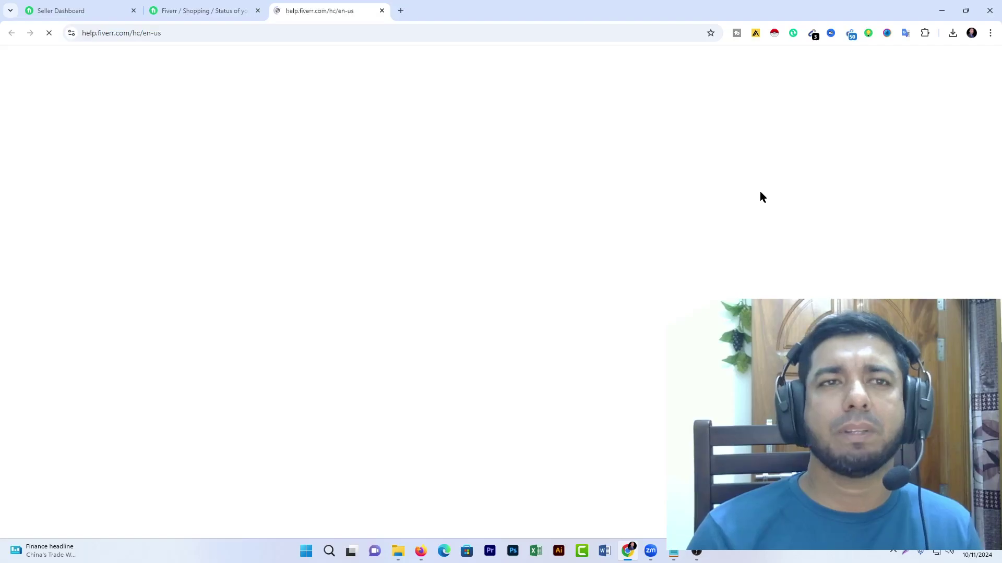
pyautogui.scroll(-3, 431, 277)
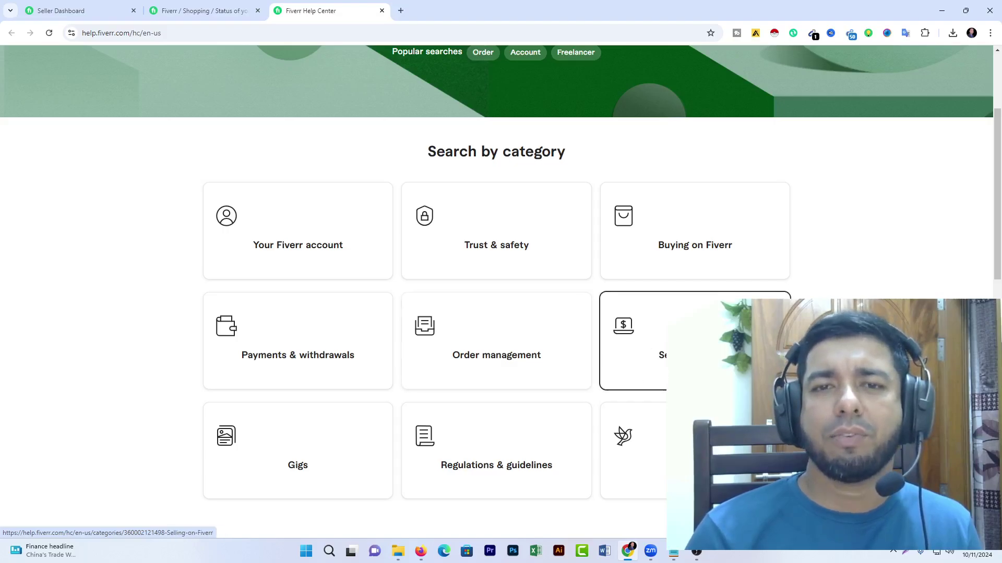
pyautogui.click(695, 344)
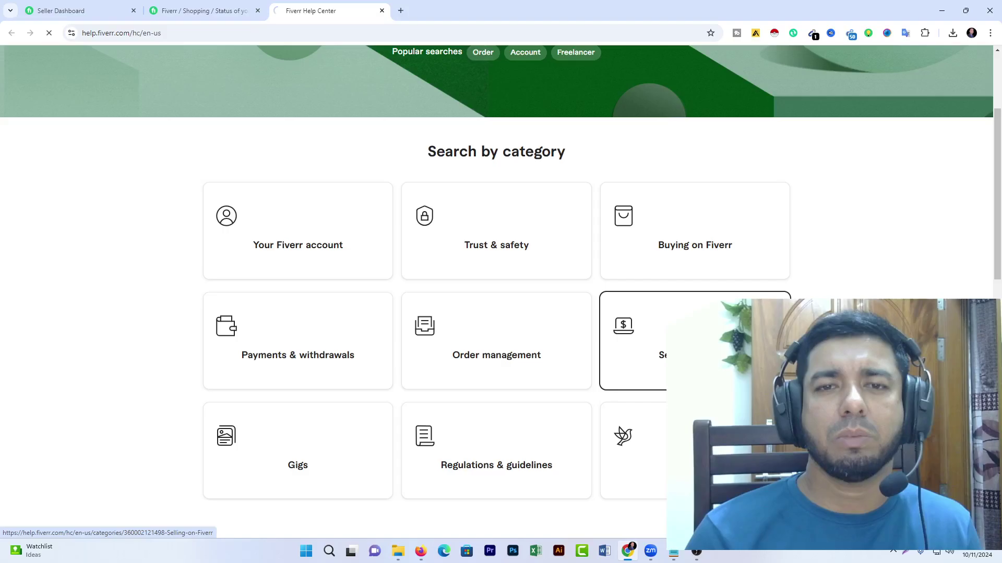
# Start a support contact request on the topic Selling on Fiverr > Orders > Current orders > Canceling an order
pyautogui.scroll(-8, 457, 316)
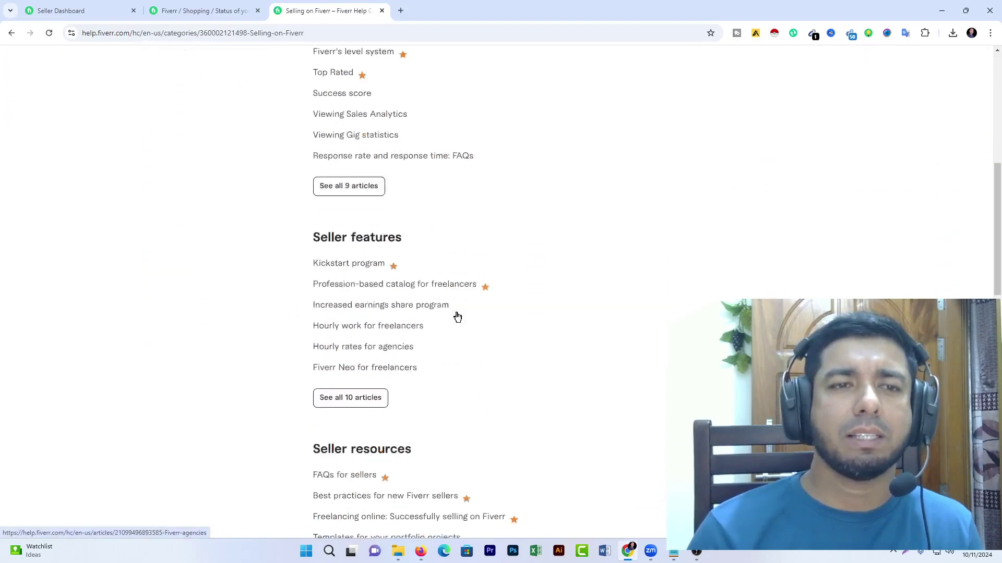
pyautogui.scroll(-17, 457, 316)
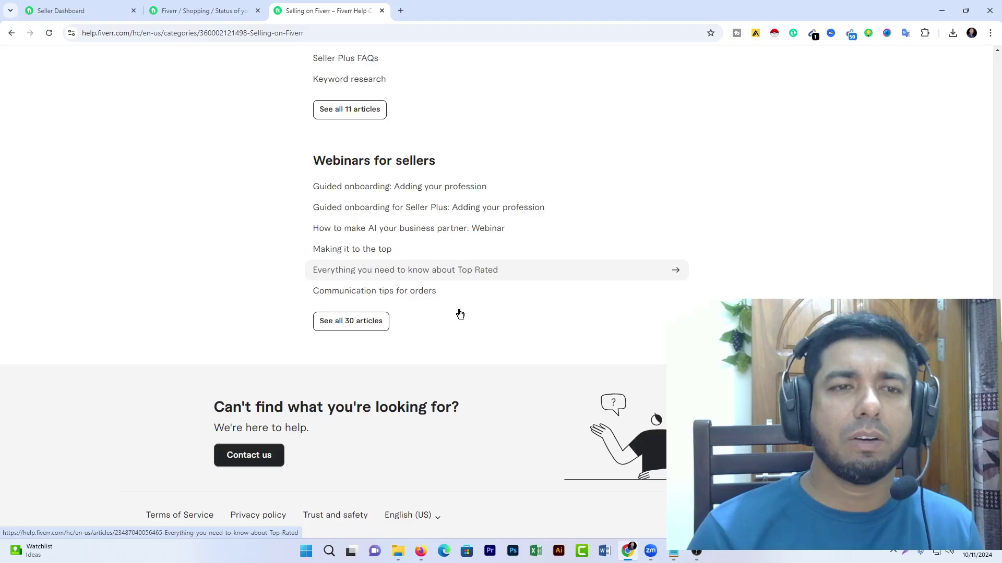
pyautogui.click(249, 457)
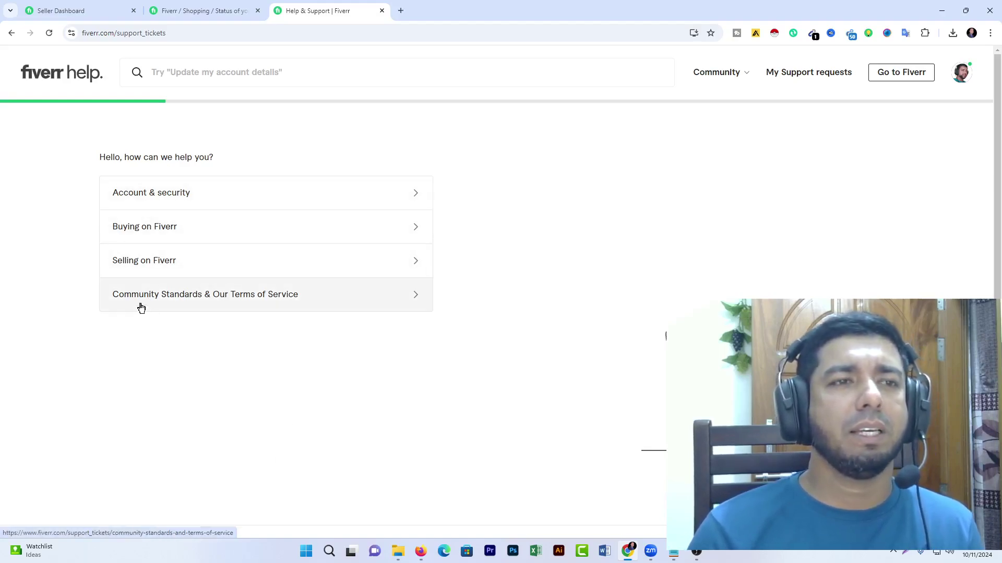
pyautogui.click(373, 267)
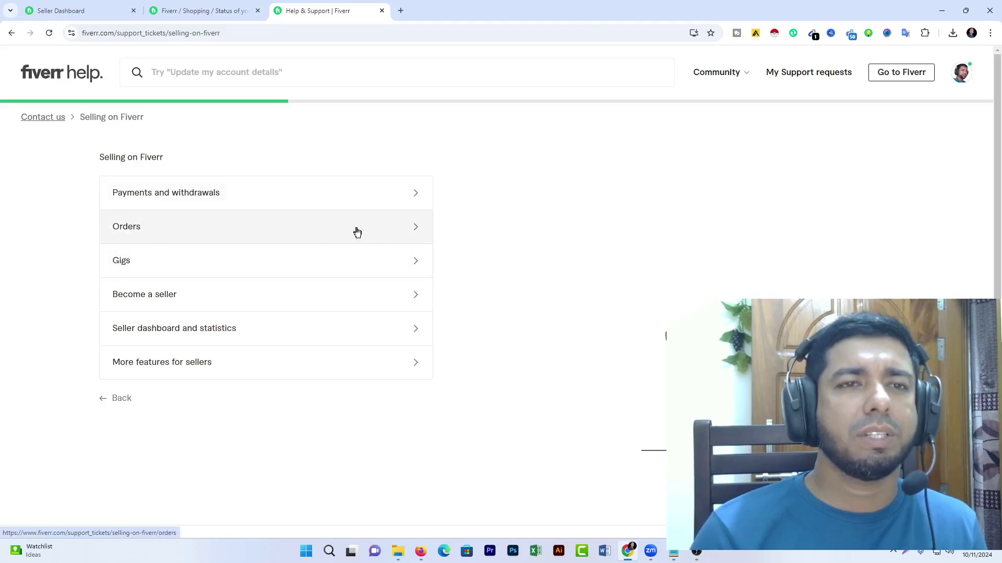
pyautogui.click(178, 233)
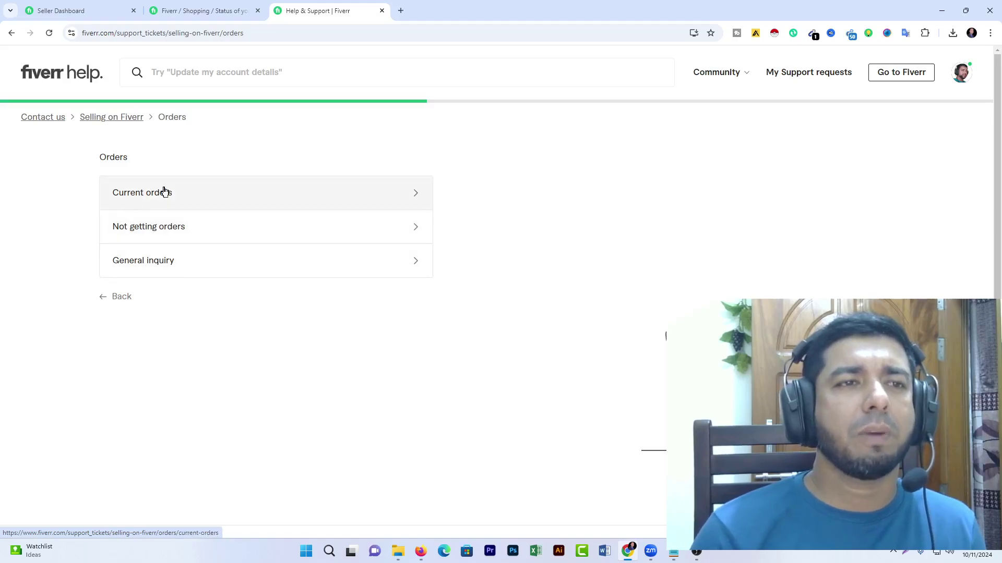
pyautogui.click(186, 192)
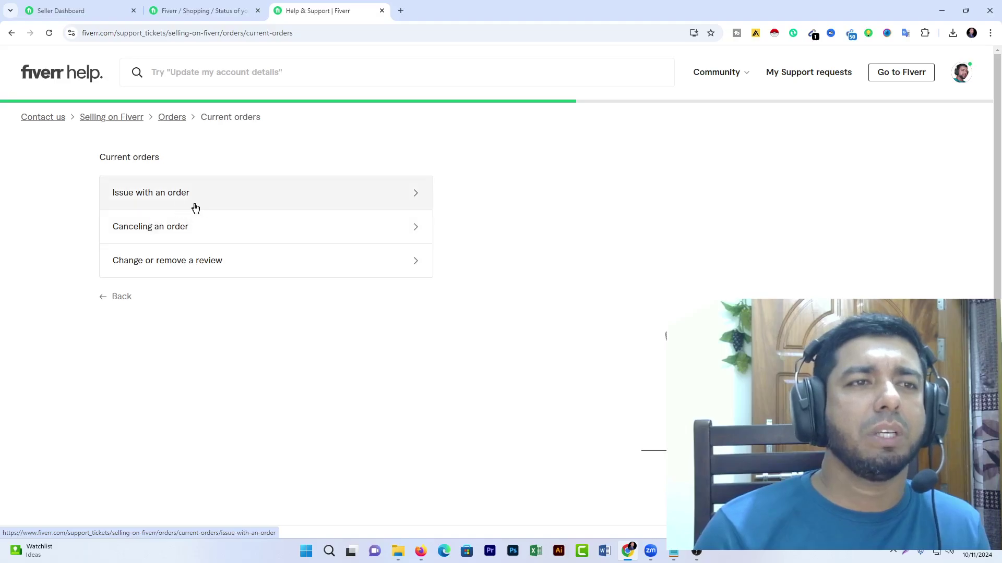
pyautogui.click(238, 227)
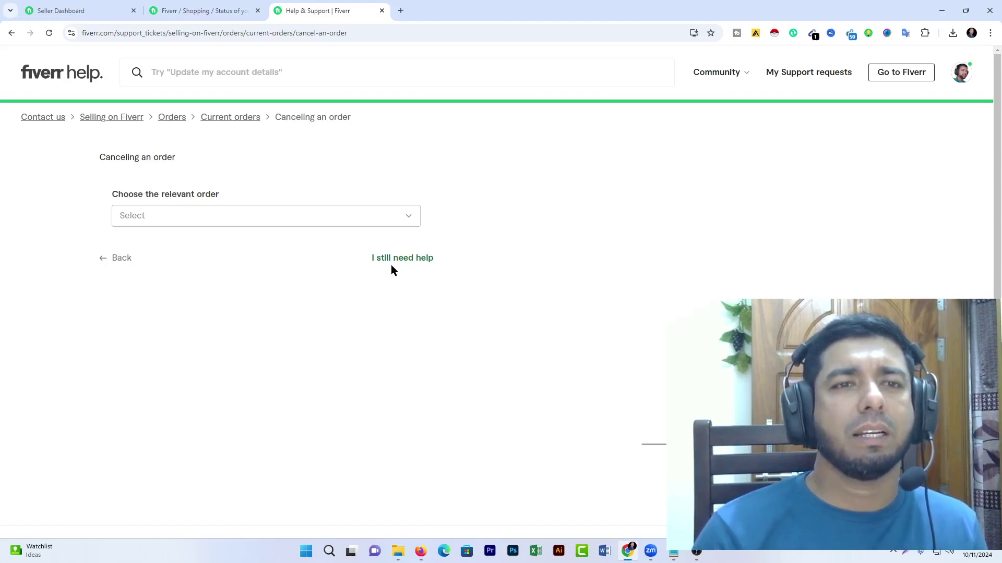
# Choose the in-progress $65 order dated Sep 27 as the relevant order for the cancellation request
pyautogui.click(404, 223)
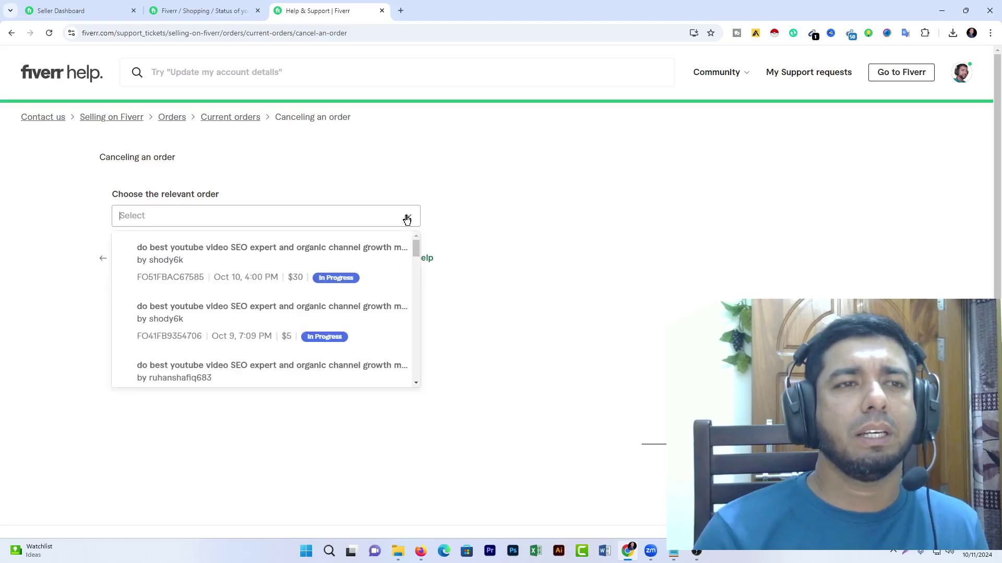
pyautogui.scroll(-3, 349, 346)
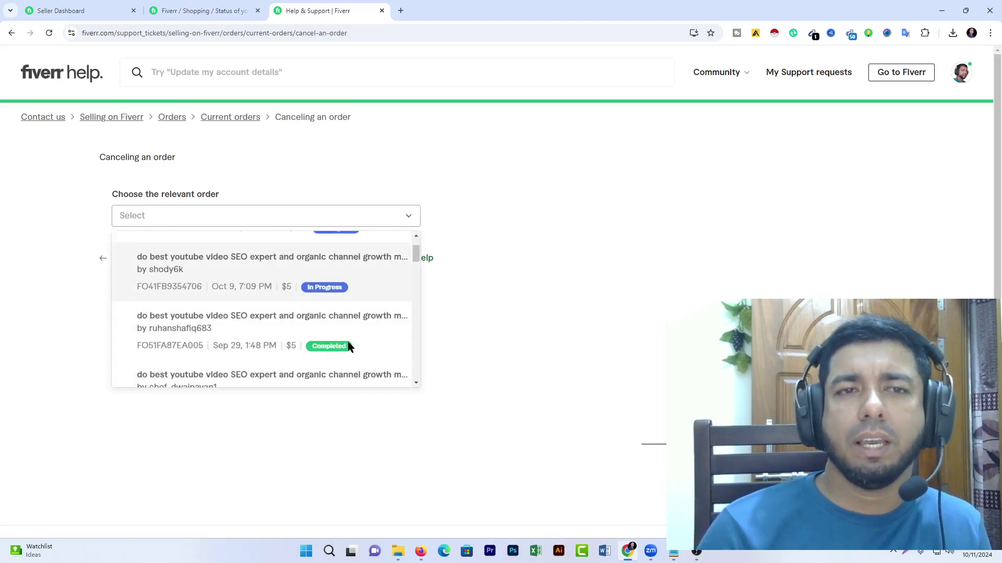
pyautogui.scroll(1, 365, 292)
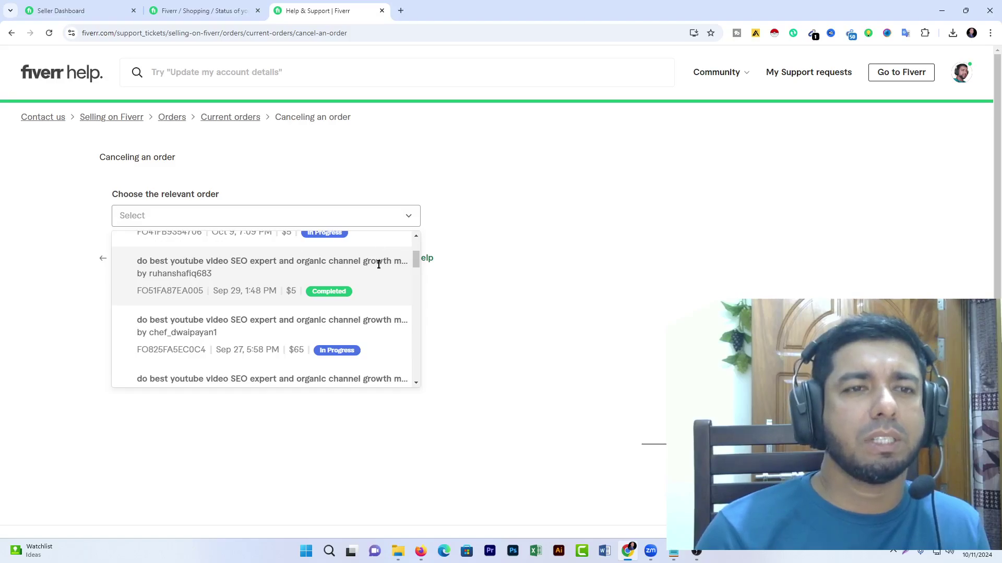
pyautogui.scroll(-2, 379, 264)
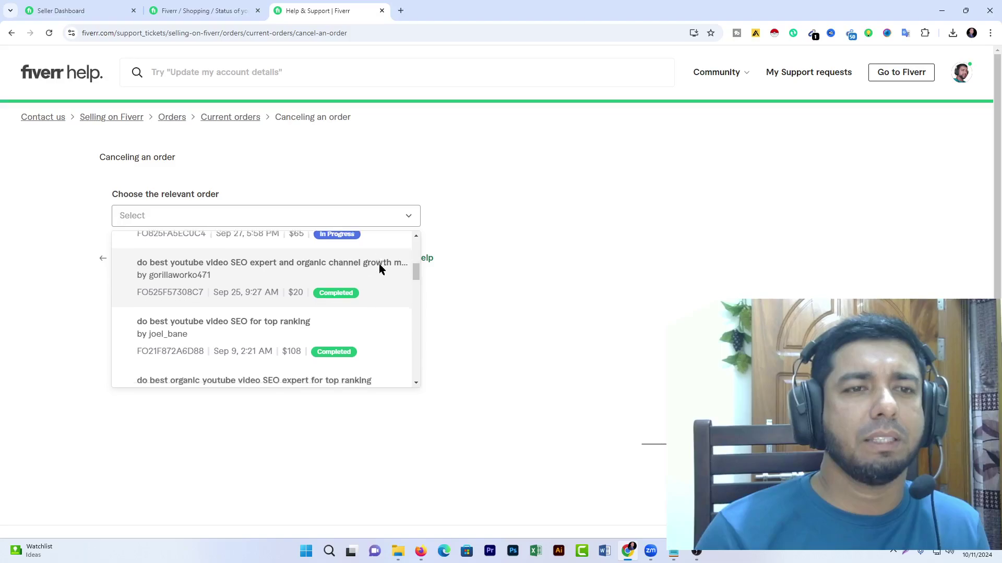
pyautogui.scroll(-3, 379, 264)
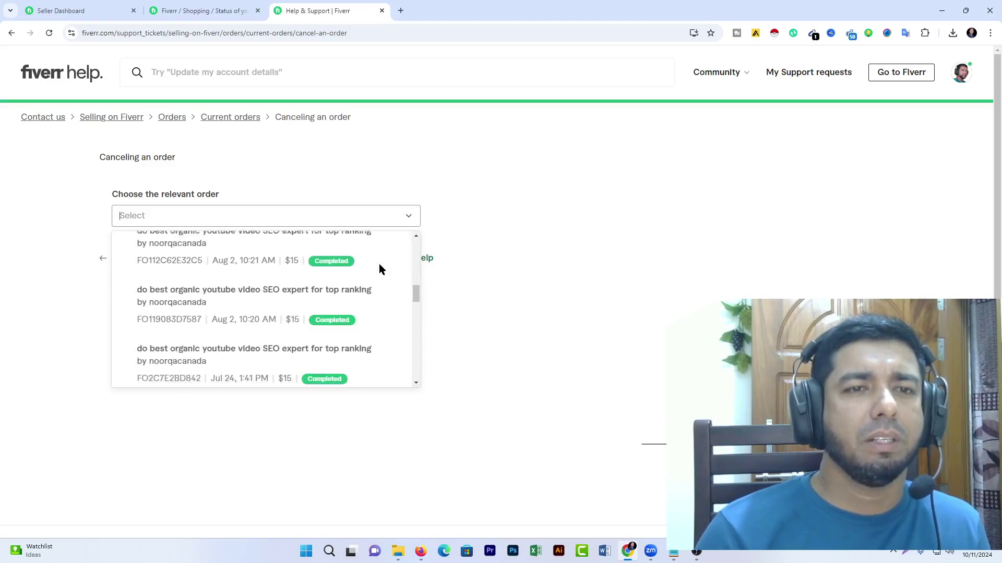
pyautogui.scroll(-8, 378, 264)
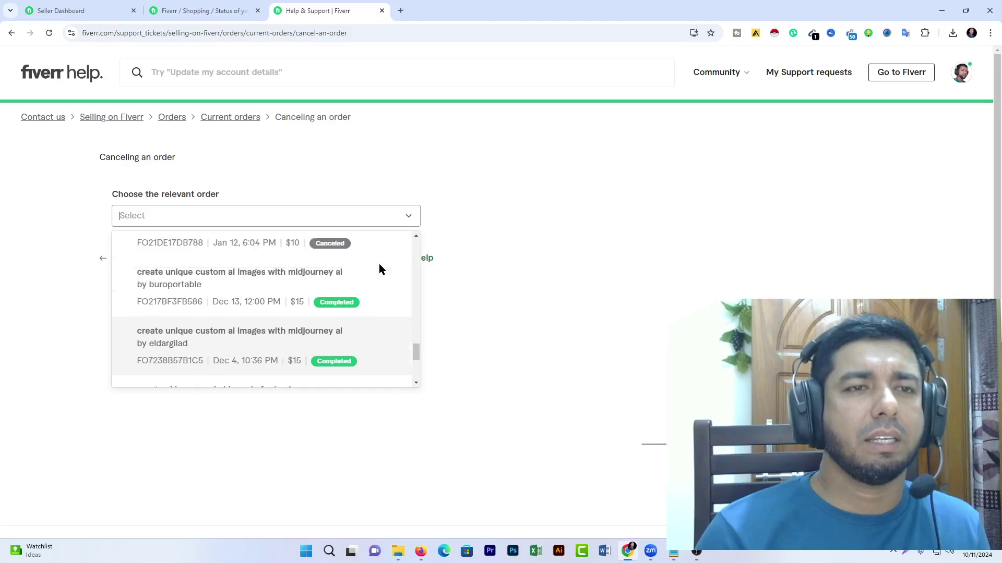
pyautogui.scroll(1, 379, 264)
pyautogui.scroll(-4, 371, 294)
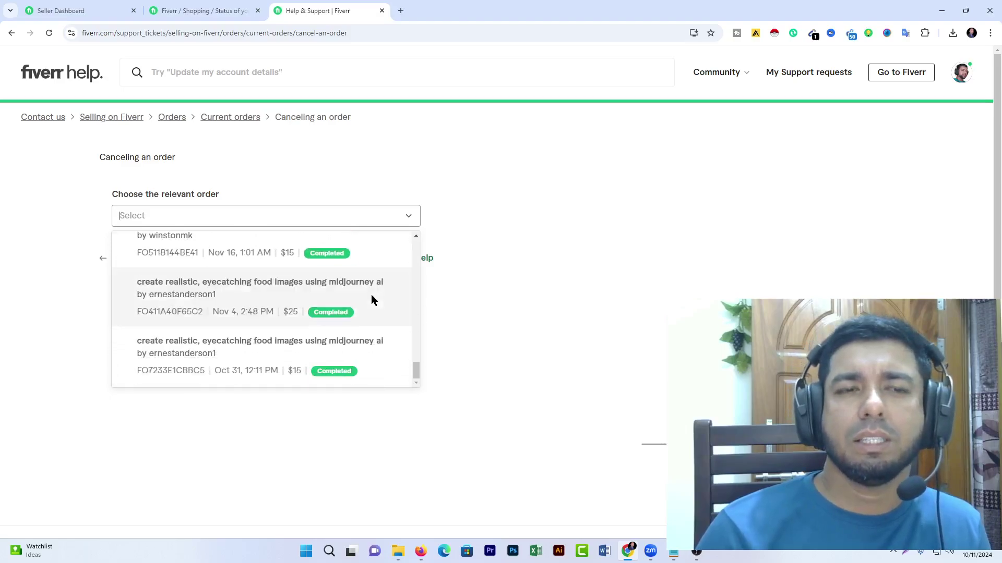
pyautogui.scroll(15, 372, 296)
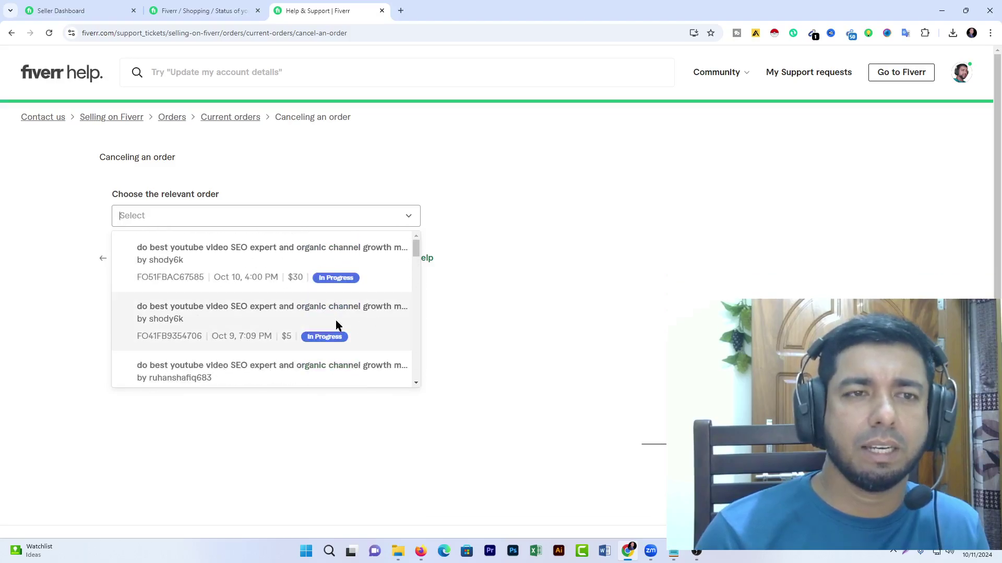
pyautogui.scroll(-3, 237, 307)
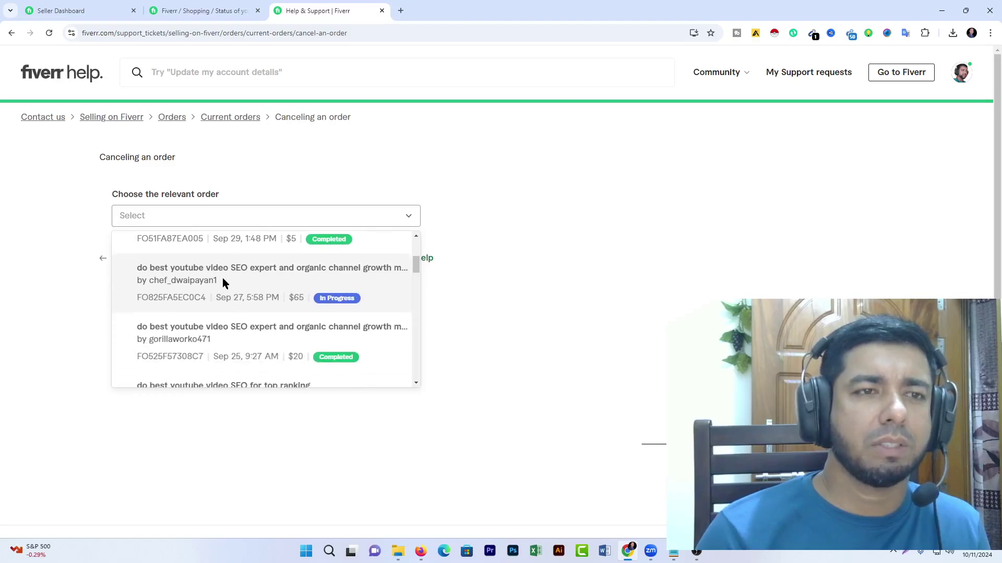
pyautogui.click(261, 280)
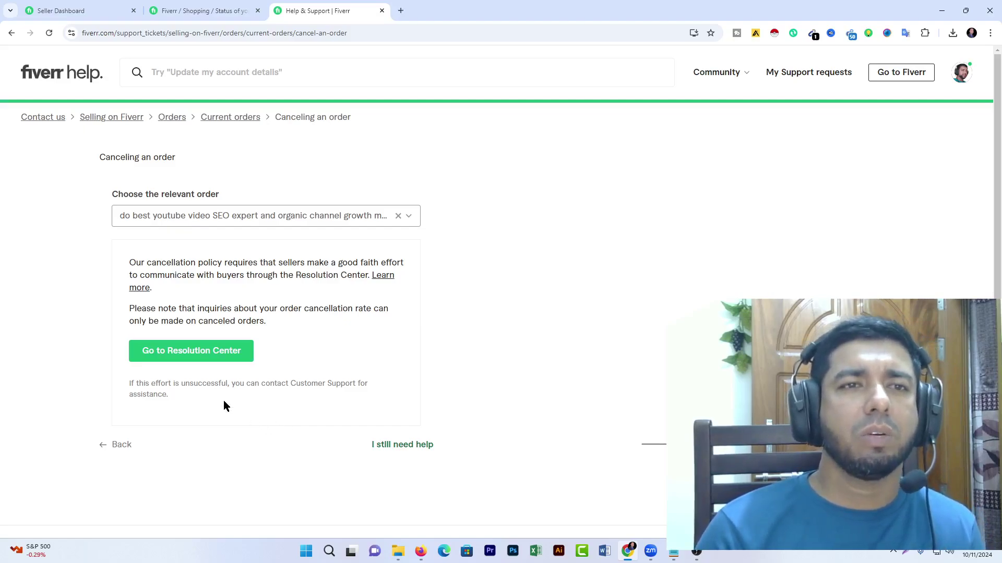
# Go to the Resolution Center for this order and choose to ask the buyer to cancel it
pyautogui.click(180, 351)
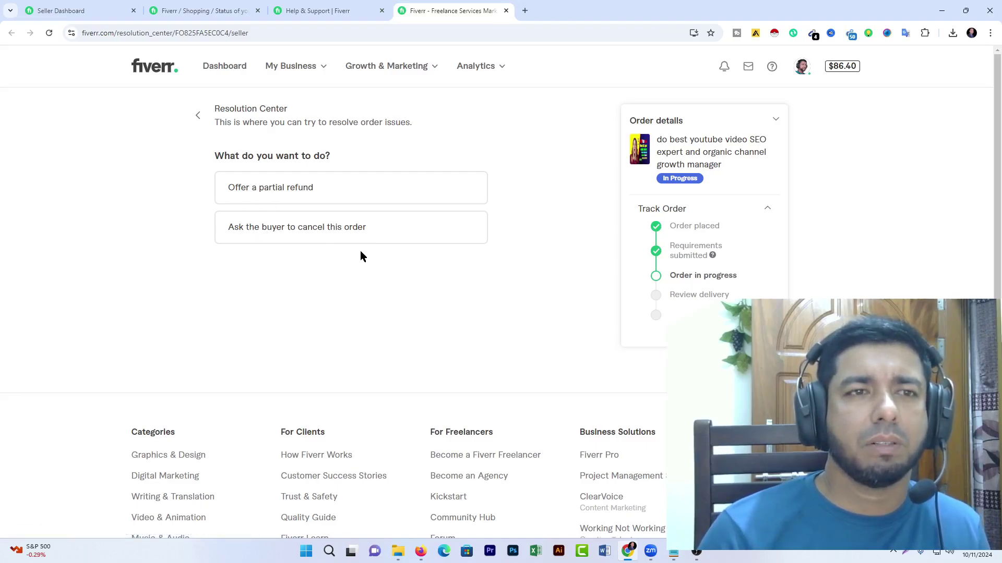
pyautogui.scroll(-1, 305, 251)
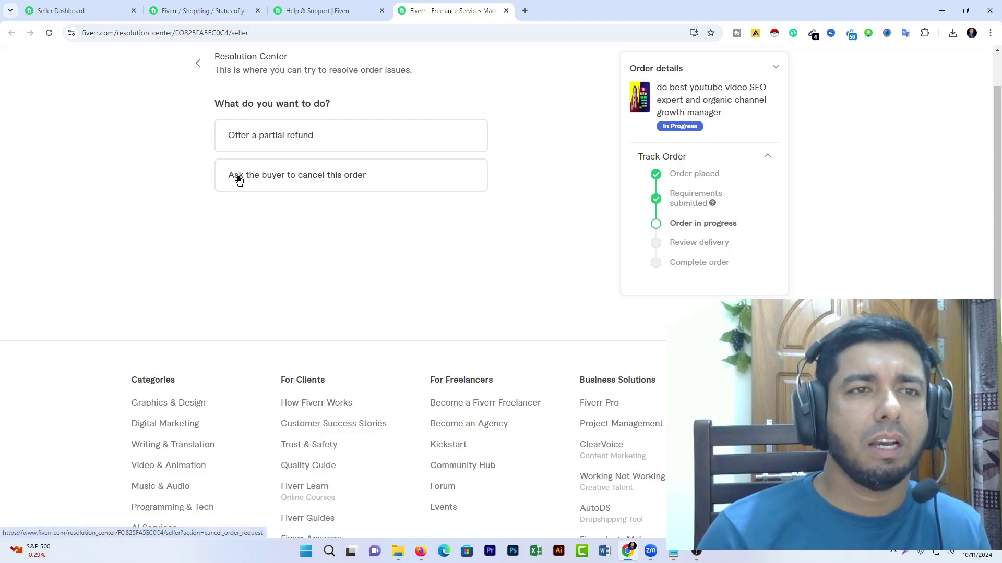
pyautogui.click(361, 179)
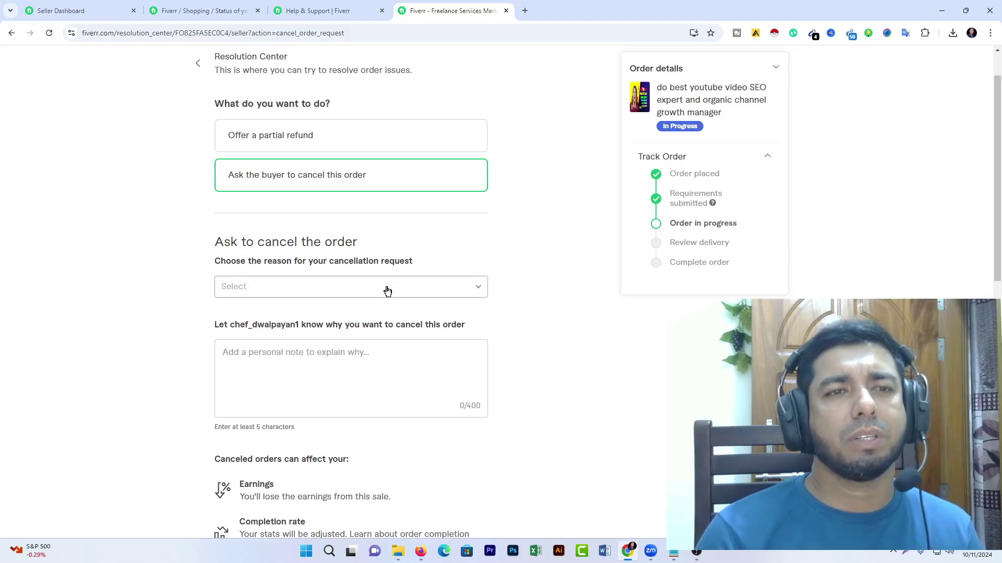
# Choose "Buyer wants to cancel and then reorder." as the reason for the cancellation request
pyautogui.click(476, 290)
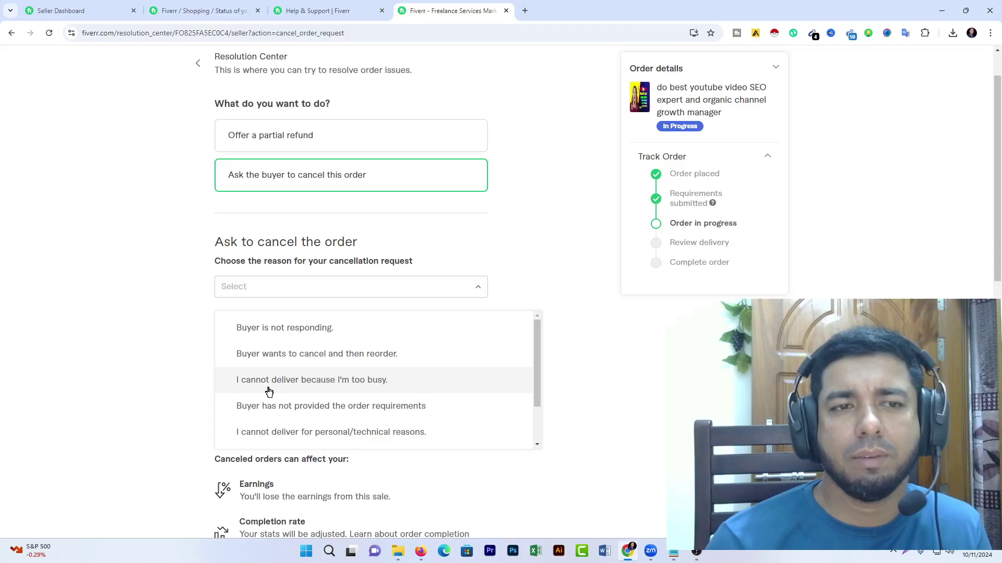
pyautogui.scroll(-2, 269, 392)
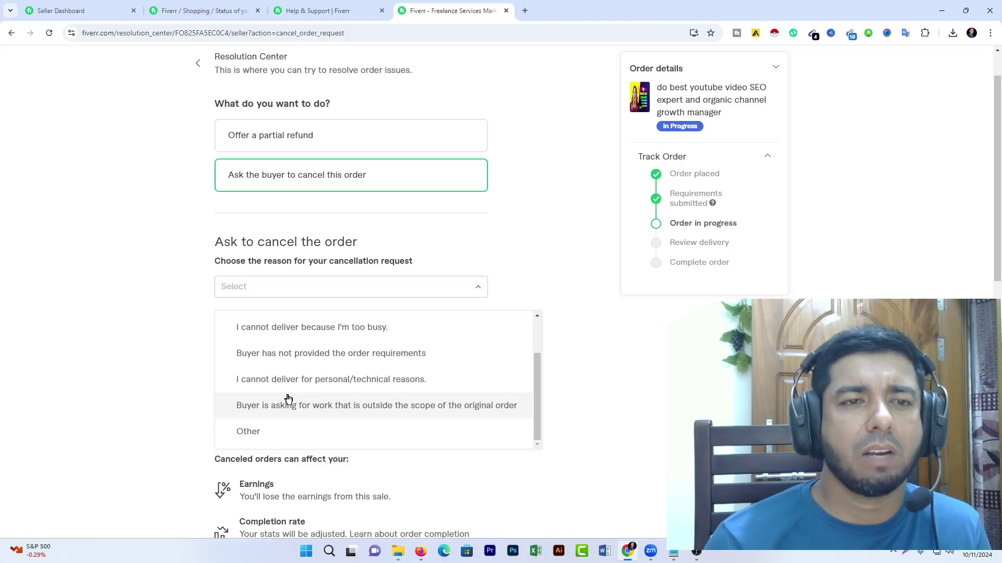
pyautogui.scroll(2, 288, 399)
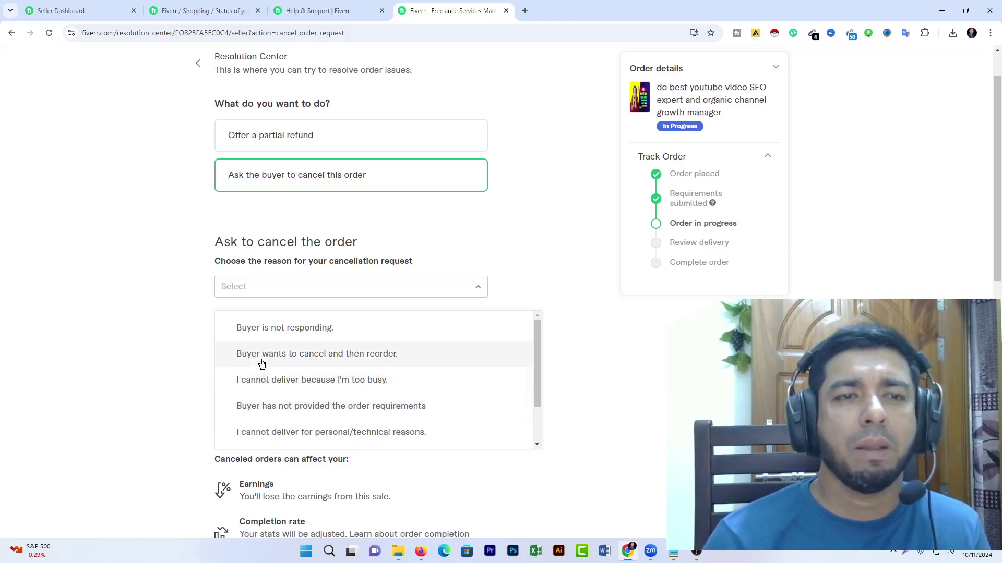
pyautogui.click(340, 355)
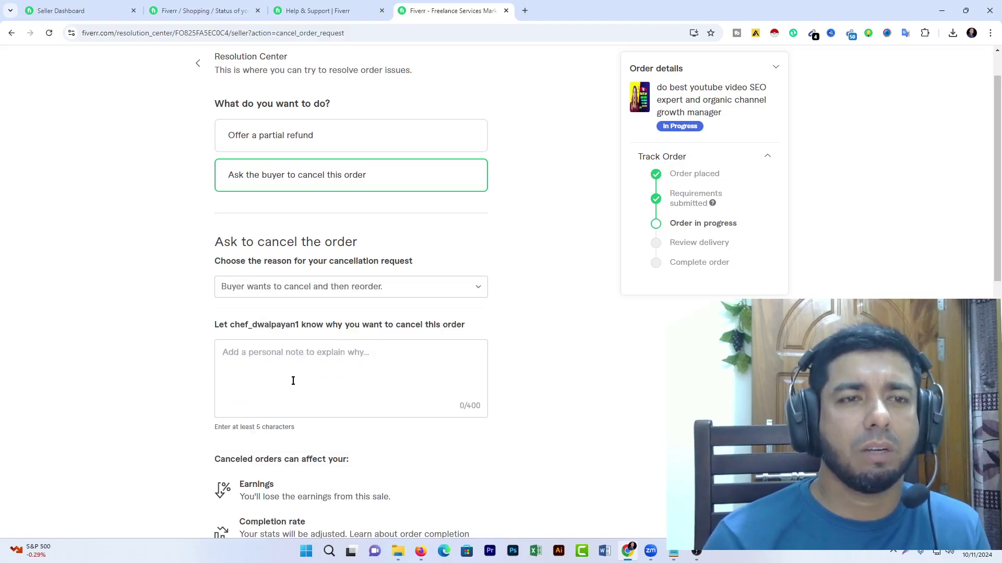
pyautogui.scroll(-2, 302, 376)
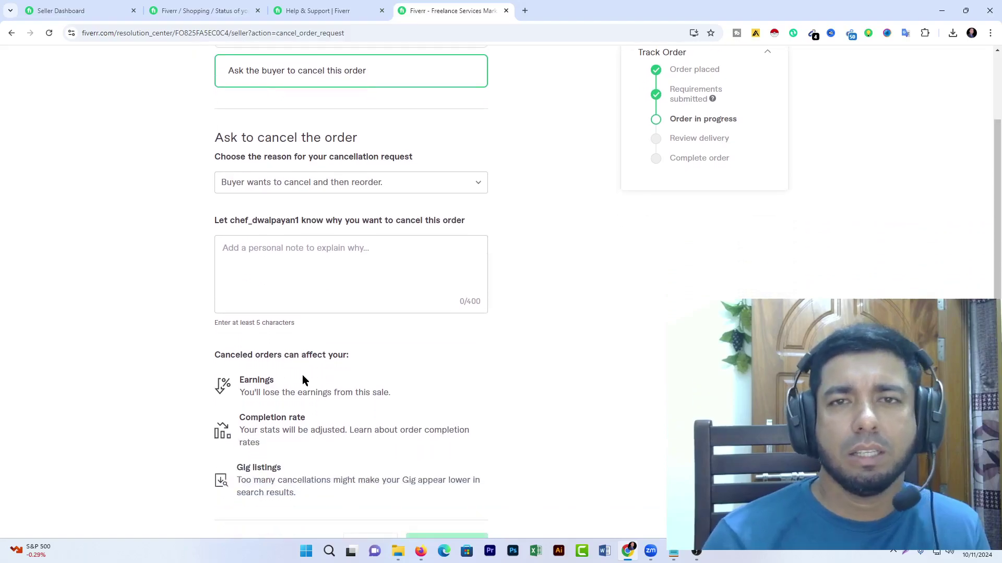
pyautogui.scroll(2, 302, 376)
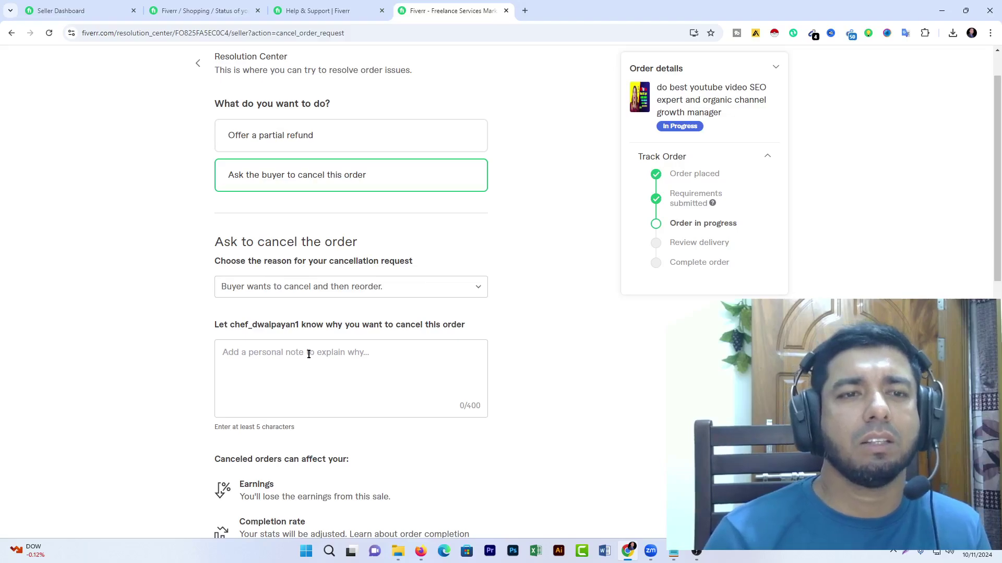
# Copy the prepared message from "Hello fiver team!" through "Tanks" in Notepad and paste it as the personal note explaining the cancellation
pyautogui.click(672, 555)
pyautogui.moveTo(281, 166); pyautogui.dragTo(243, 154)
pyautogui.rightClick(376, 148)
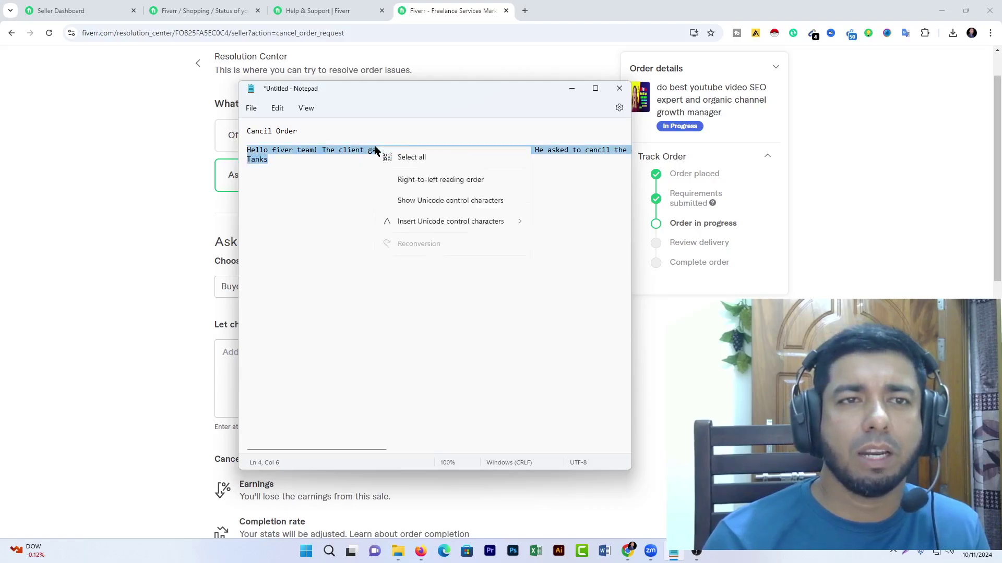
pyautogui.click(405, 202)
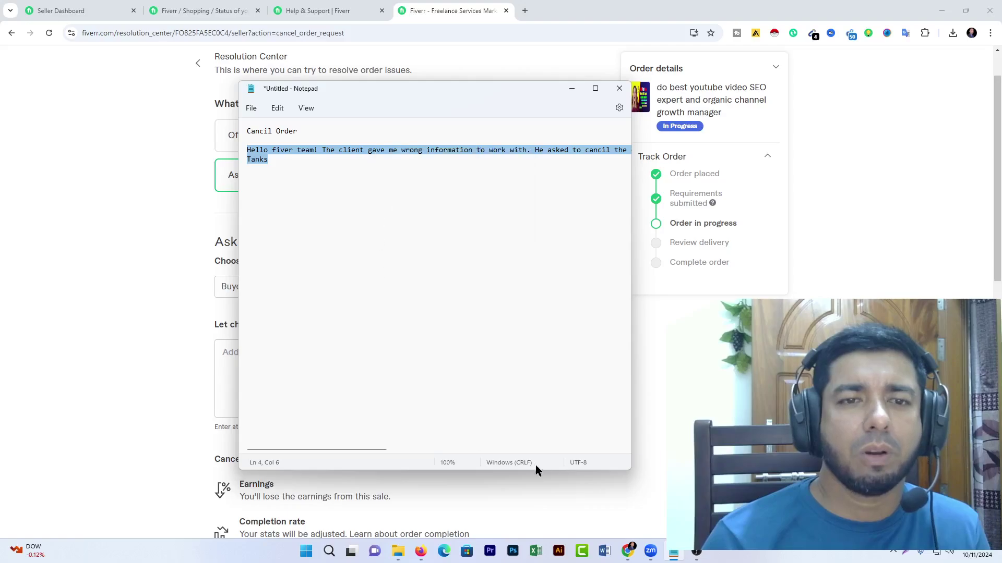
pyautogui.hotkey('alt', 'Tab')
pyautogui.click(290, 353)
pyautogui.rightClick(290, 353)
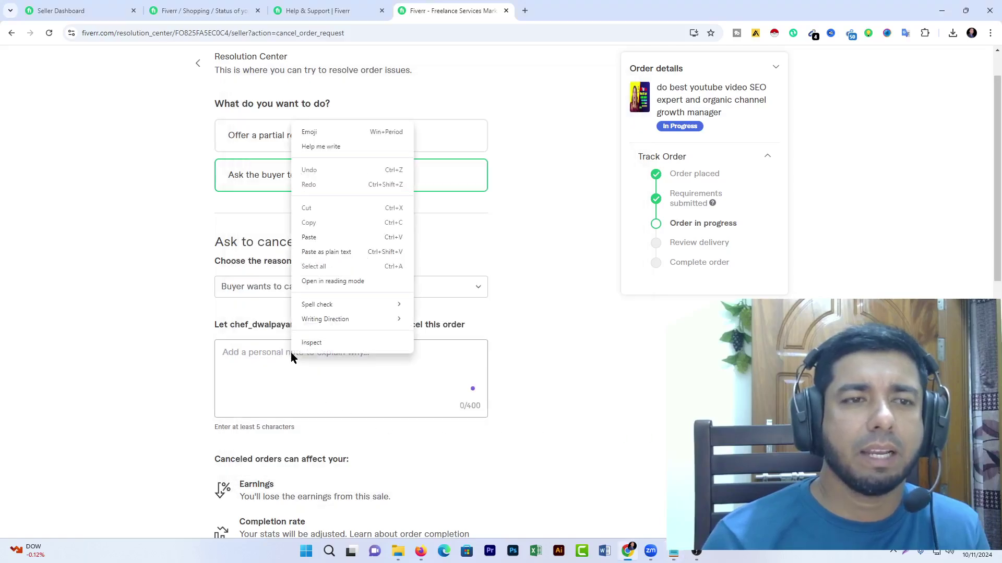
pyautogui.click(311, 239)
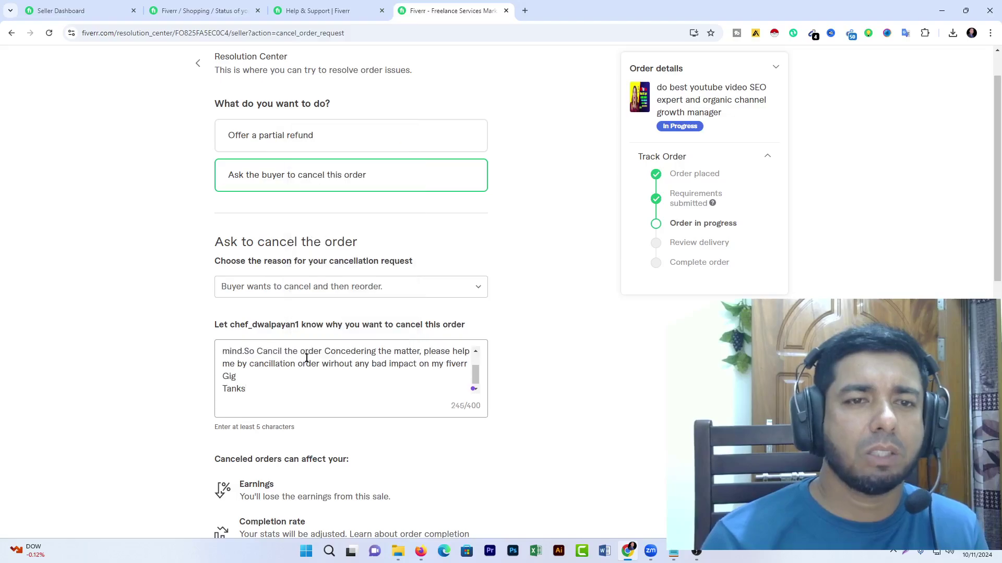
# Review the pasted note and the listed effects of canceled orders, and send the cancellation request to the buyer
pyautogui.scroll(2, 238, 357)
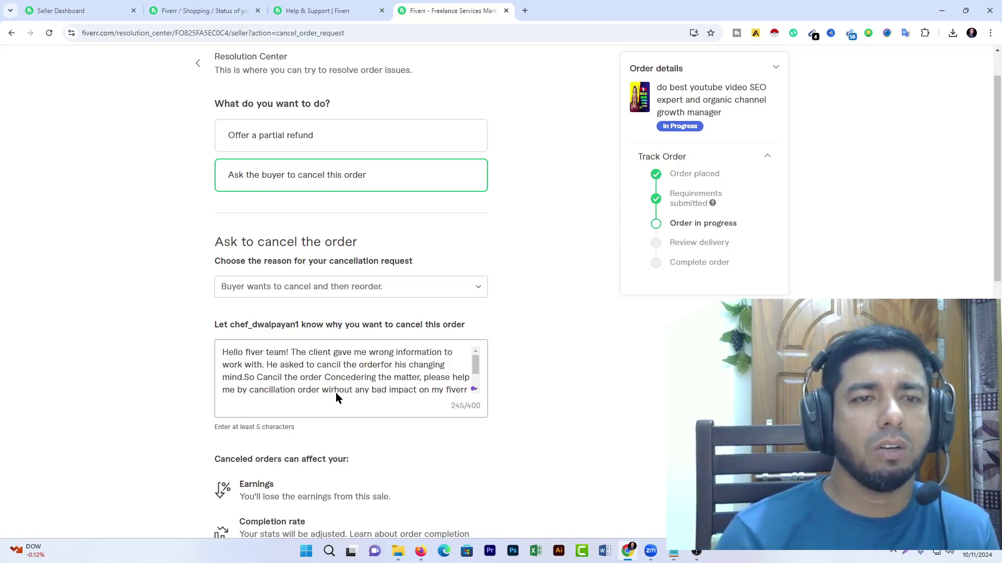
pyautogui.scroll(-2, 402, 390)
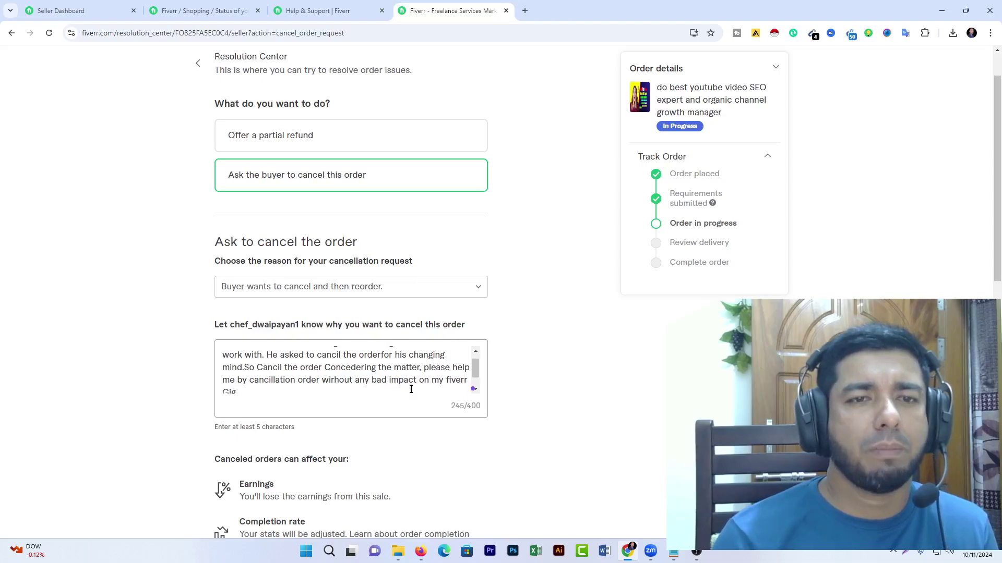
pyautogui.scroll(-4, 292, 386)
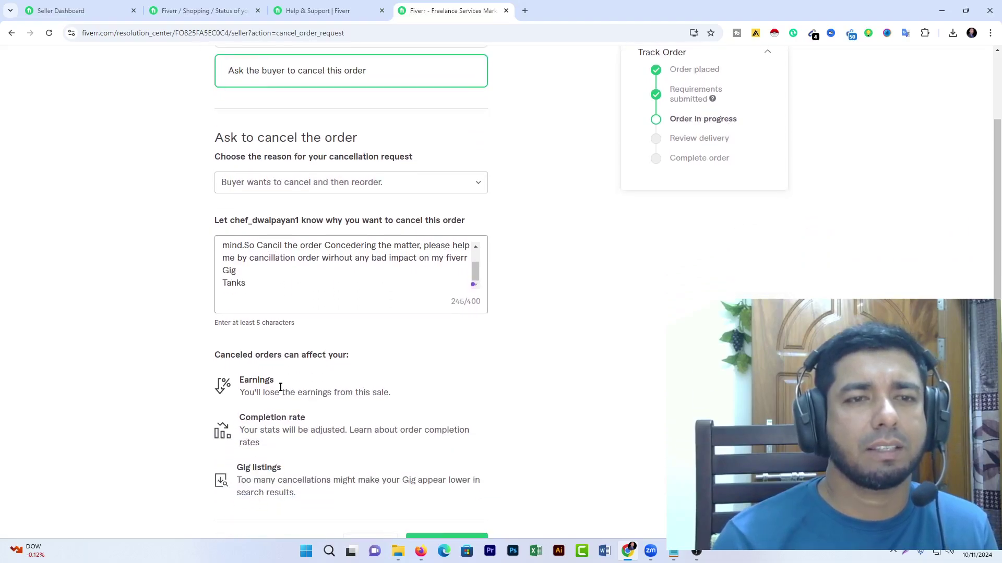
pyautogui.scroll(-1, 369, 389)
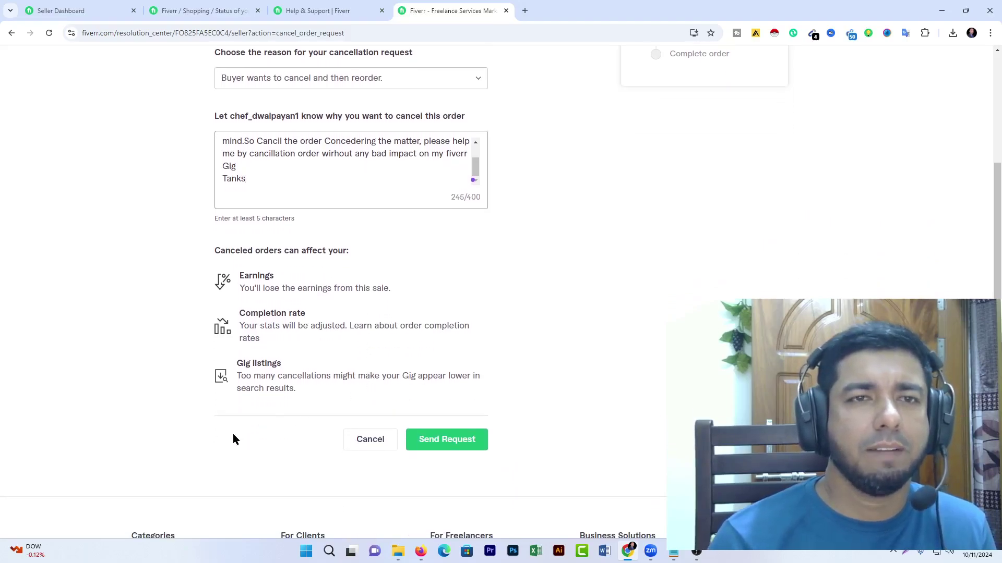
pyautogui.click(448, 443)
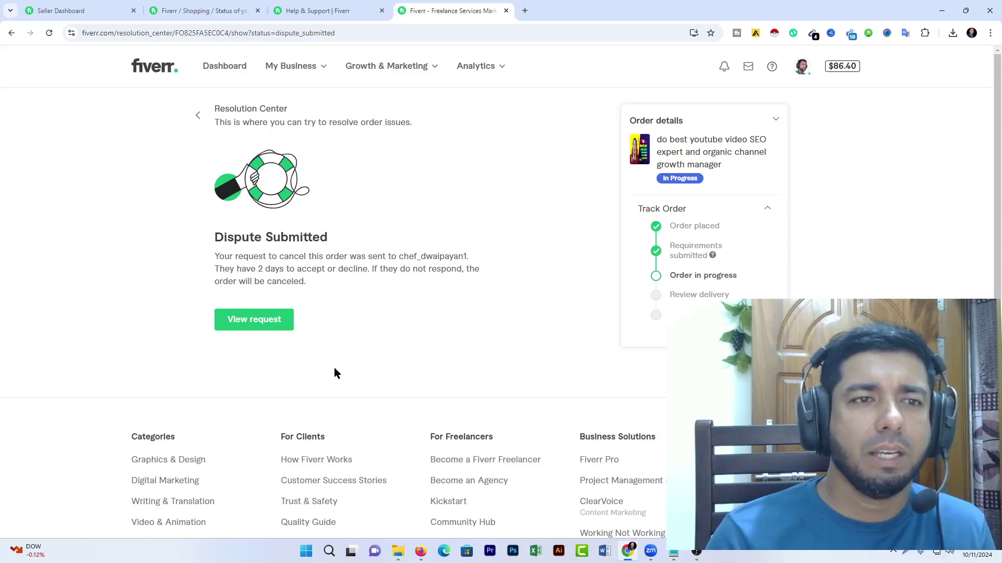
# View the submitted request in the order's activity and read through the entries down to the Resolution Center cancellation request
pyautogui.click(255, 325)
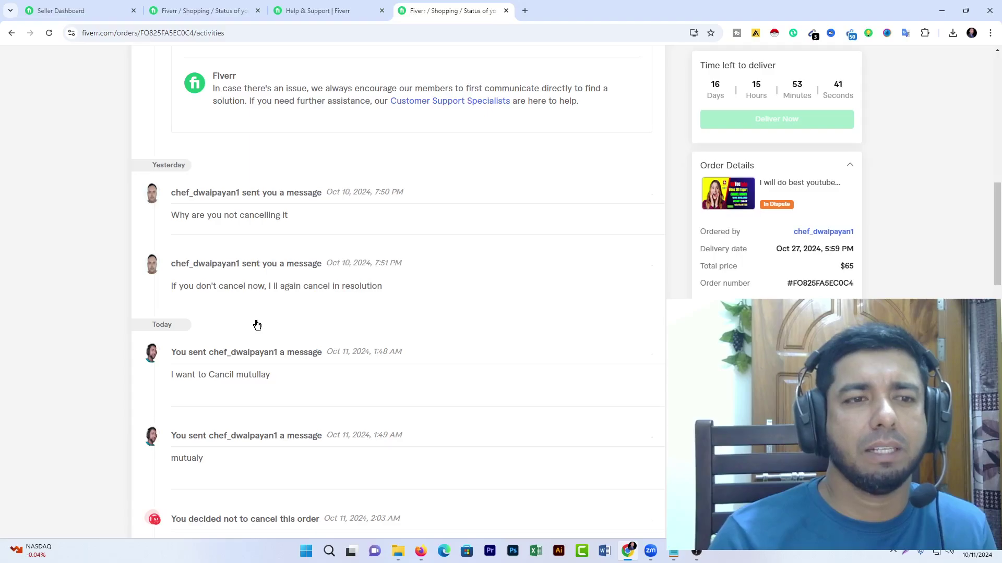
pyautogui.scroll(-3, 257, 325)
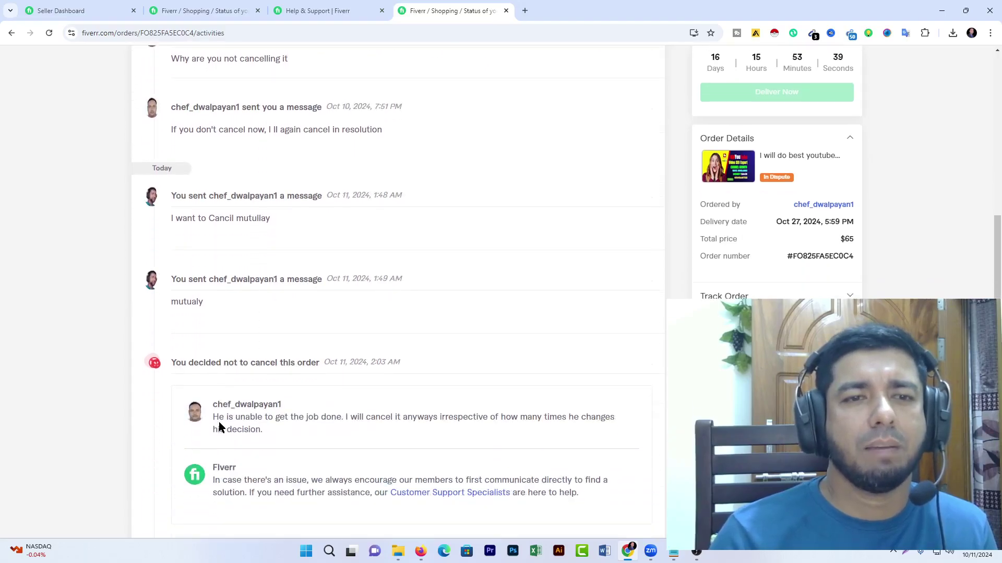
pyautogui.scroll(-3, 219, 427)
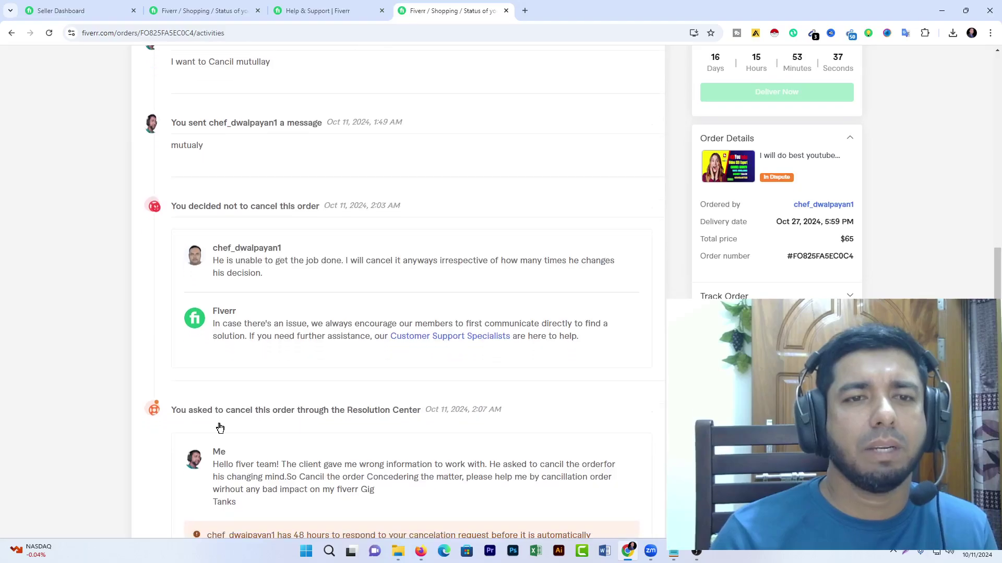
pyautogui.scroll(-3, 220, 428)
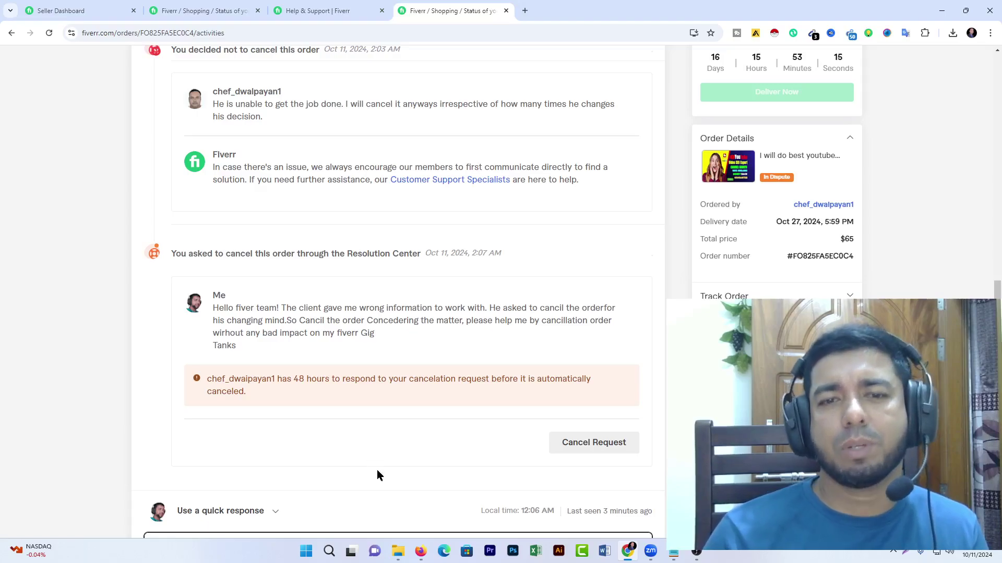
pyautogui.moveTo(696, 554)
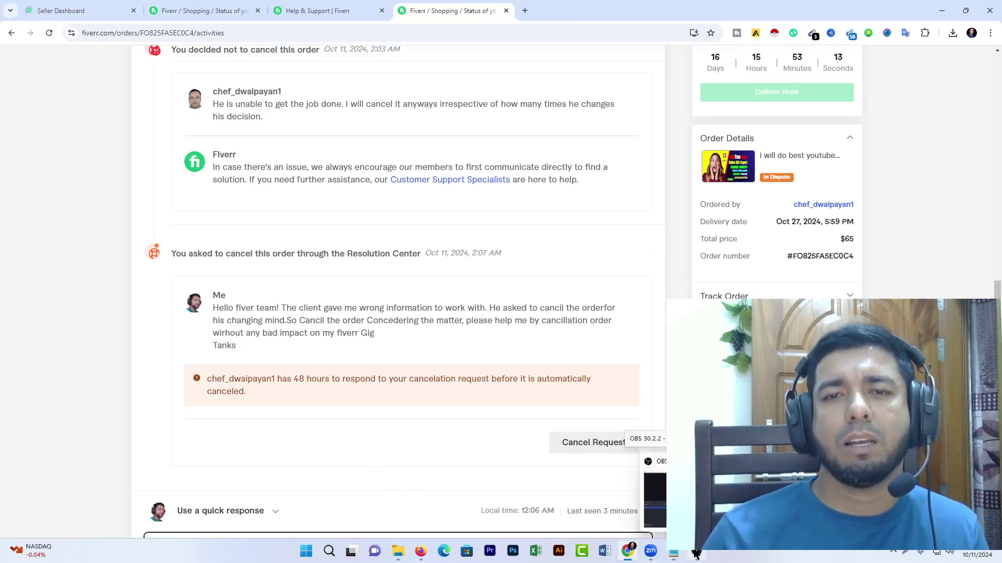